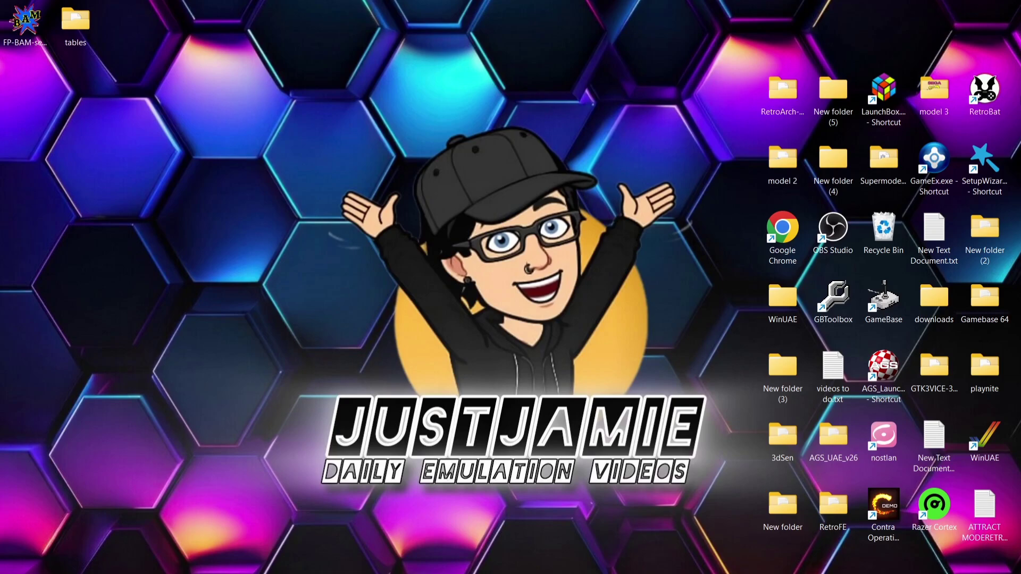
- Download the Future Pinball and BAM 2-in-1 installer from ravarcade.pl, then return to the desktop
{"action": "left_click", "coordinate": [554, 561]}
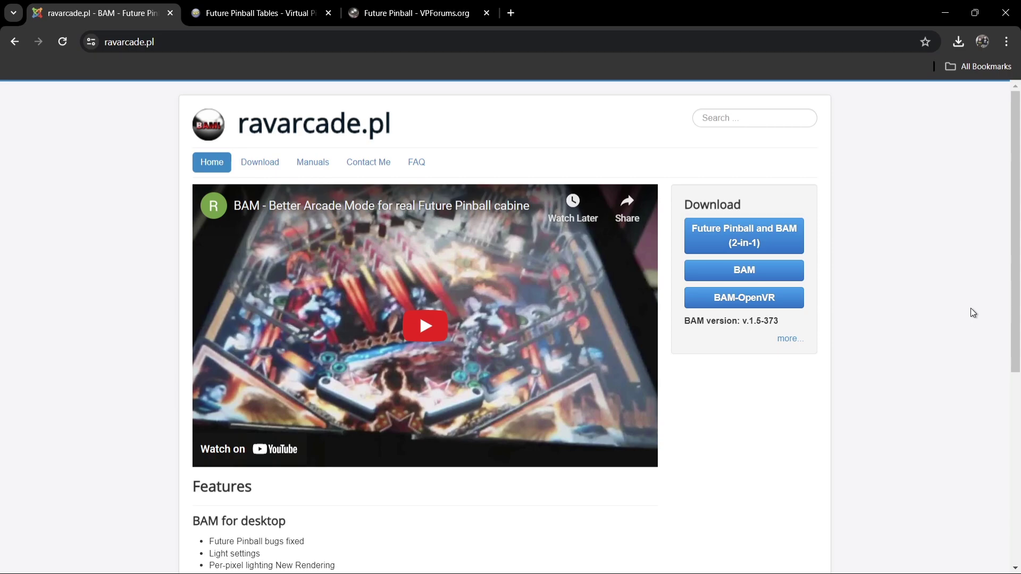
{"action": "left_click", "coordinate": [786, 242]}
{"action": "left_click", "coordinate": [945, 13]}
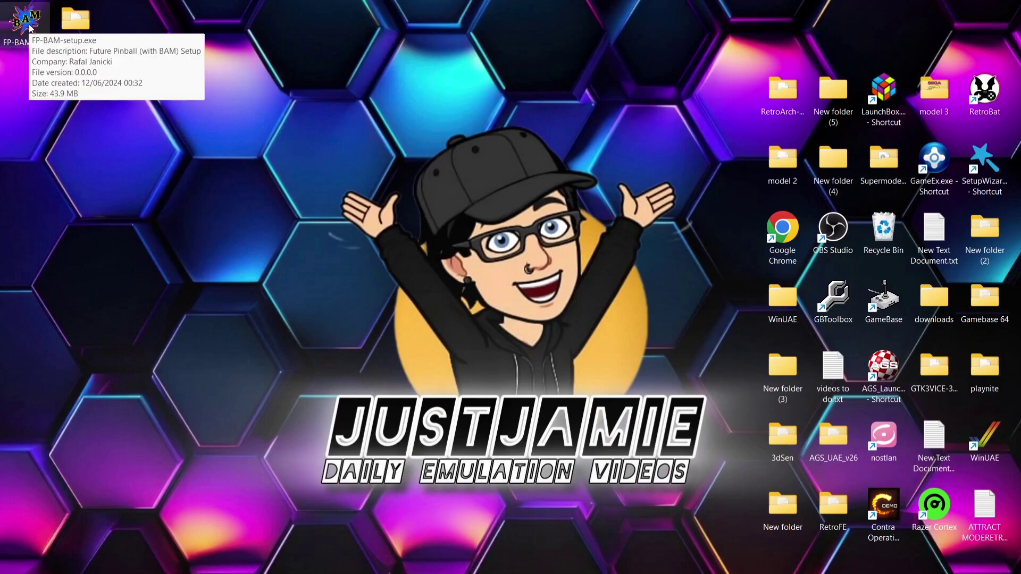
- Launch FP-BAM-setup.exe and create a new desktop folder named 'future pinball'
{"action": "double_click", "coordinate": [30, 28]}
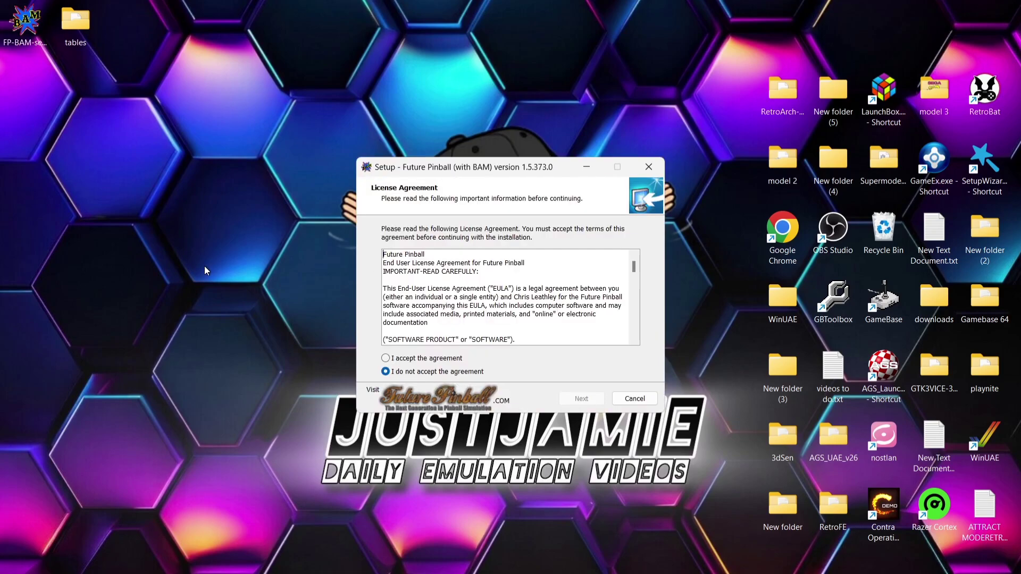
{"action": "right_click", "coordinate": [170, 271]}
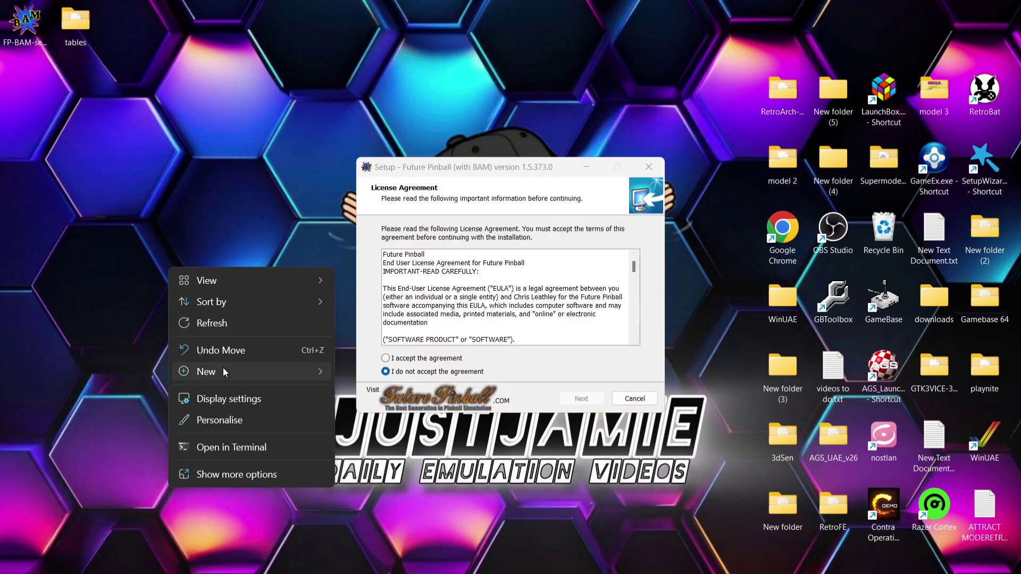
{"action": "mouse_move", "coordinate": [224, 373]}
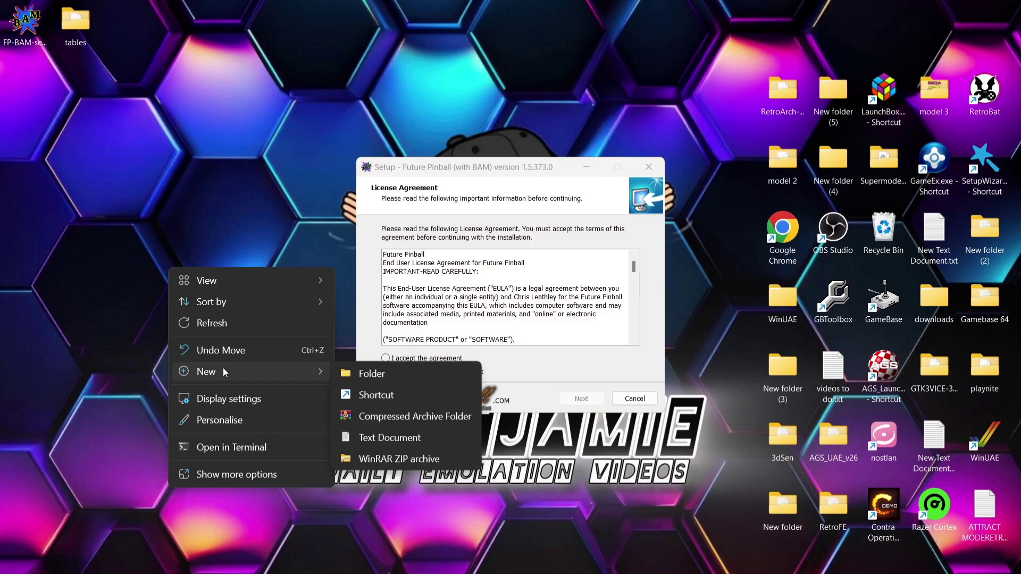
{"action": "left_click", "coordinate": [351, 377]}
{"action": "type", "text": "futu"}
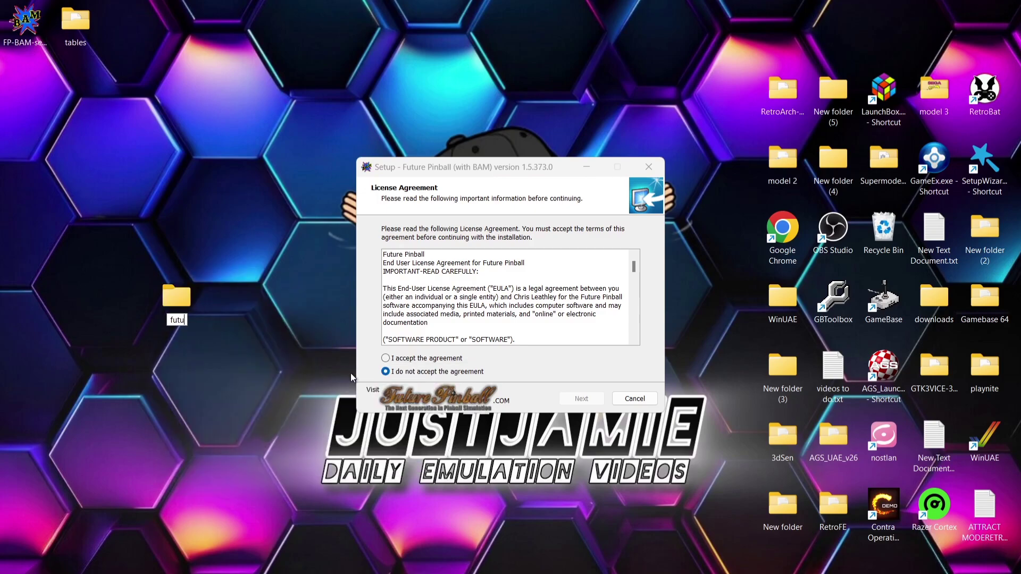
{"action": "type", "text": "re pinball"}
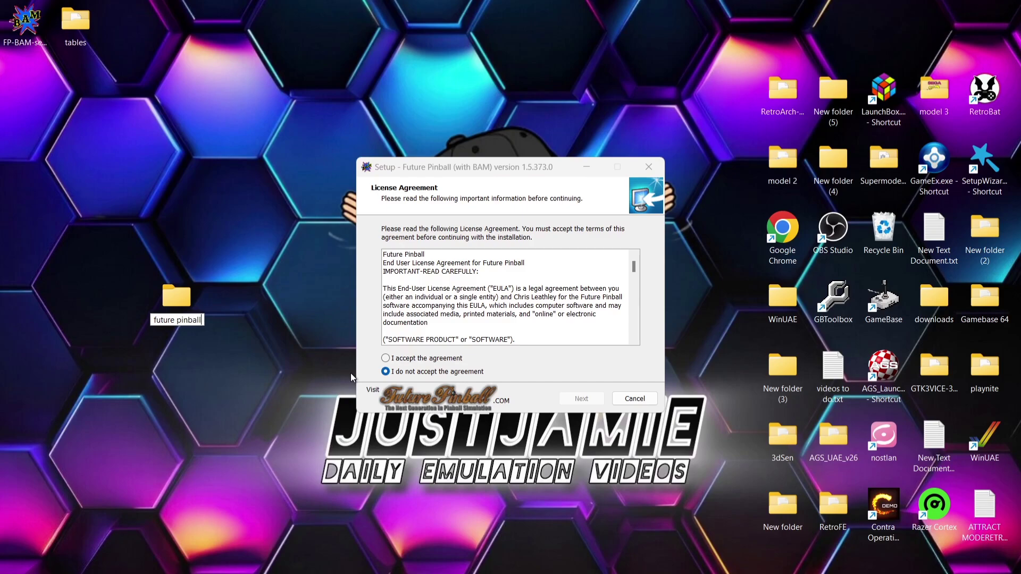
{"action": "key", "text": "Return"}
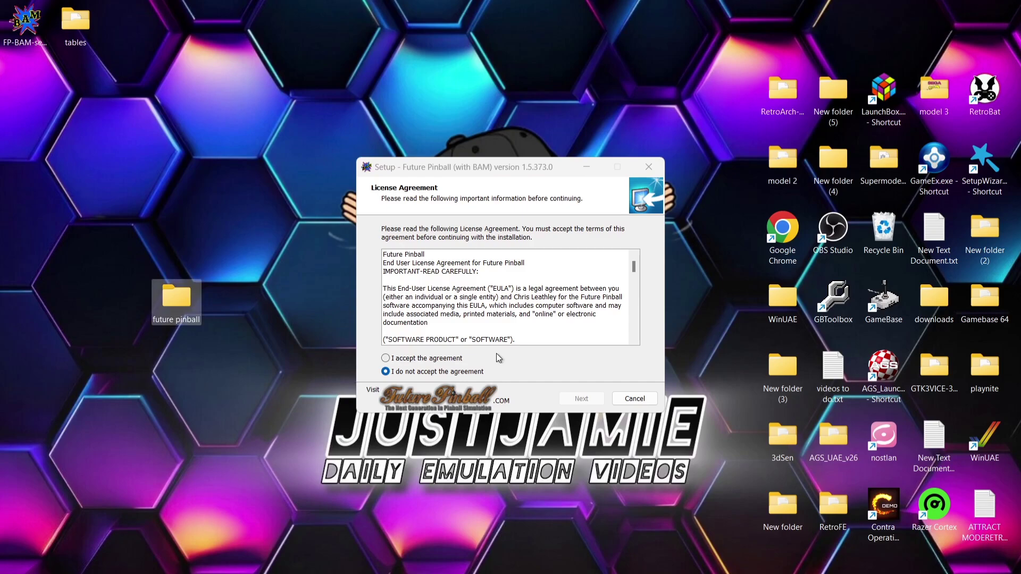
- Accept both Future Pinball with BAM license agreements to reach the destination page
{"action": "left_click", "coordinate": [448, 360]}
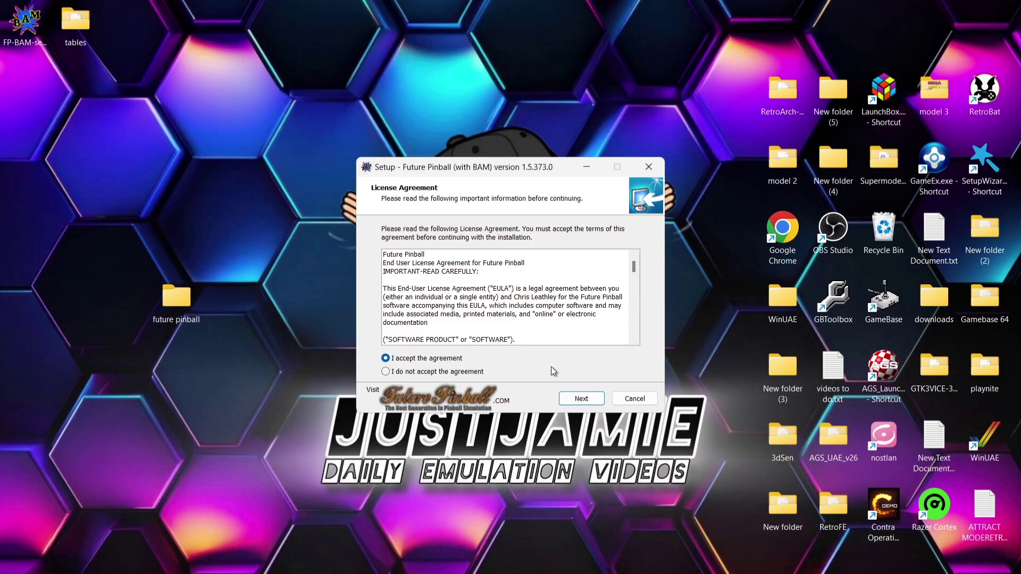
{"action": "left_click", "coordinate": [582, 399]}
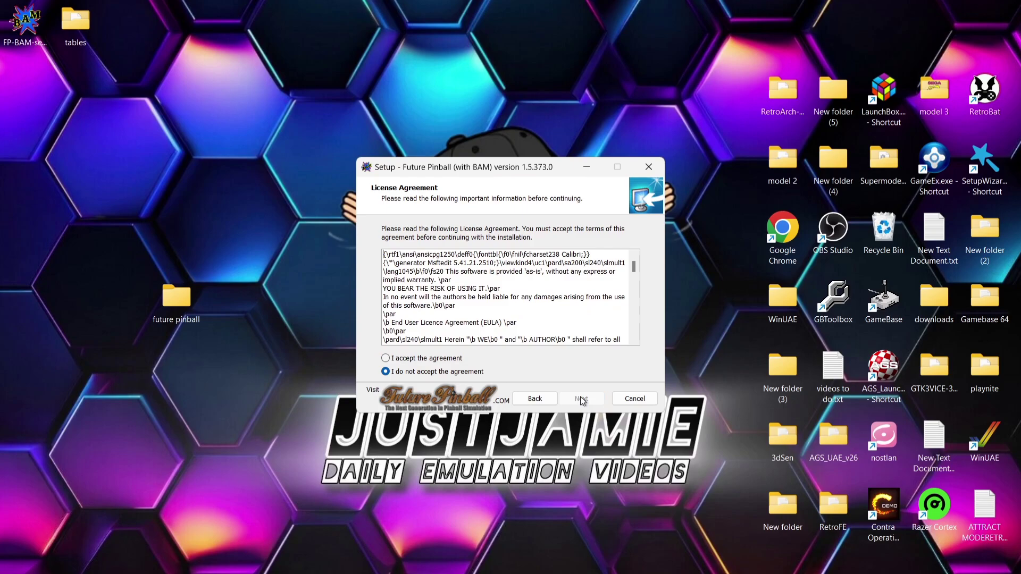
{"action": "left_click", "coordinate": [422, 357]}
{"action": "left_click", "coordinate": [581, 400]}
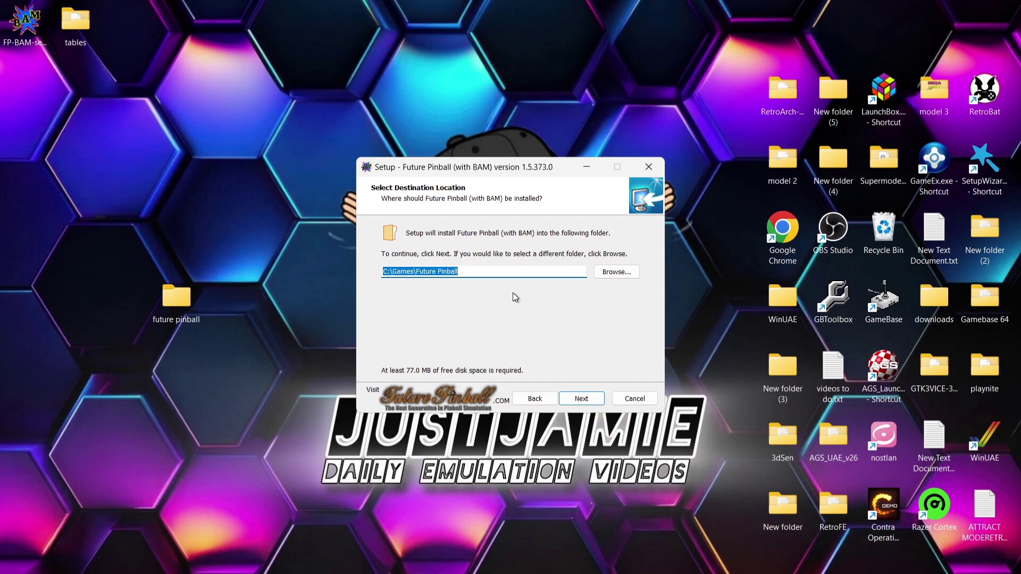
- Set the install destination to C:\Users\<user>\Desktop\future pinball and continue
{"action": "left_click", "coordinate": [613, 273]}
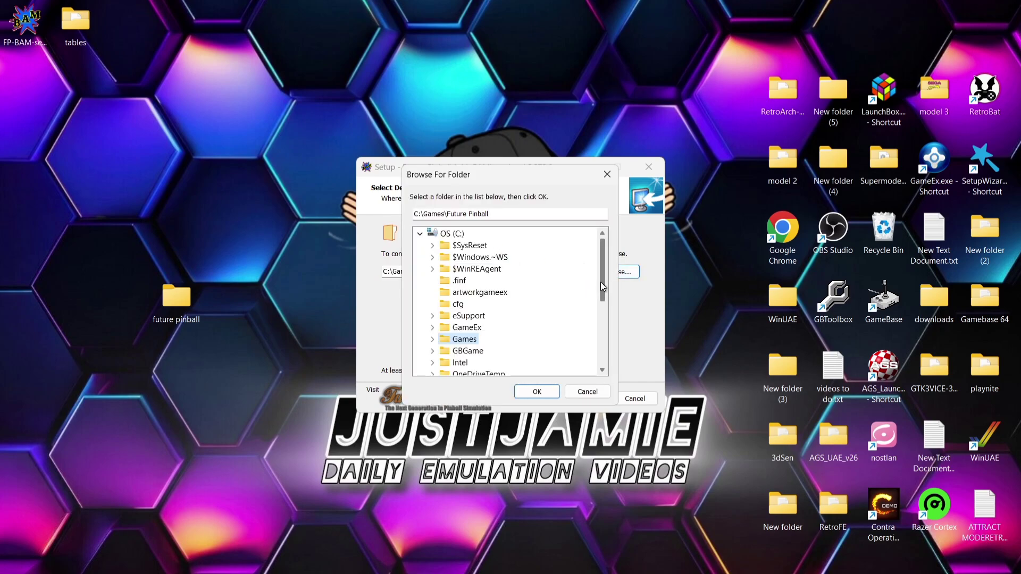
{"action": "left_click_drag", "start_coordinate": [604, 285], "coordinate": [603, 348]}
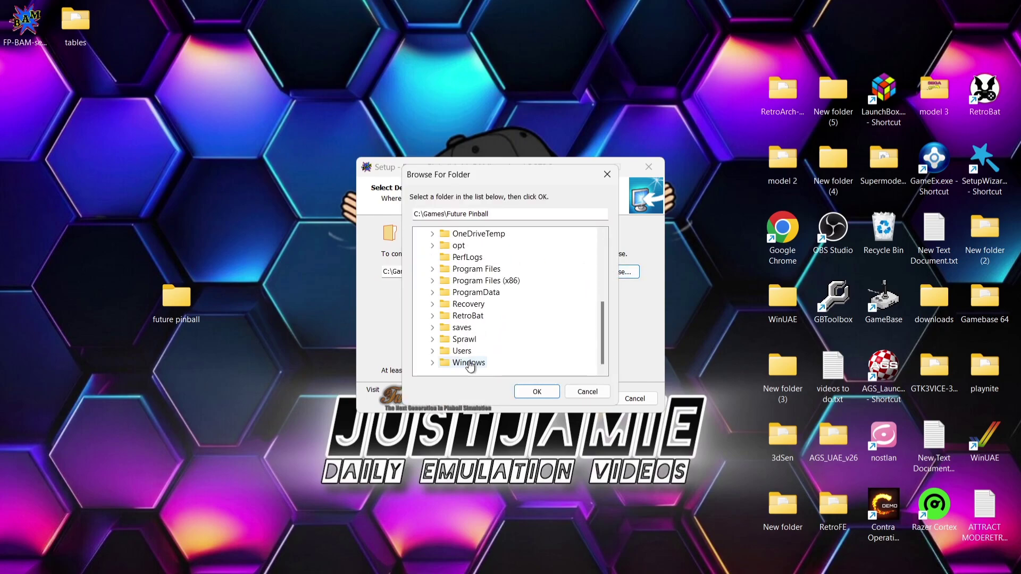
{"action": "left_click", "coordinate": [461, 352]}
{"action": "left_click", "coordinate": [433, 352]}
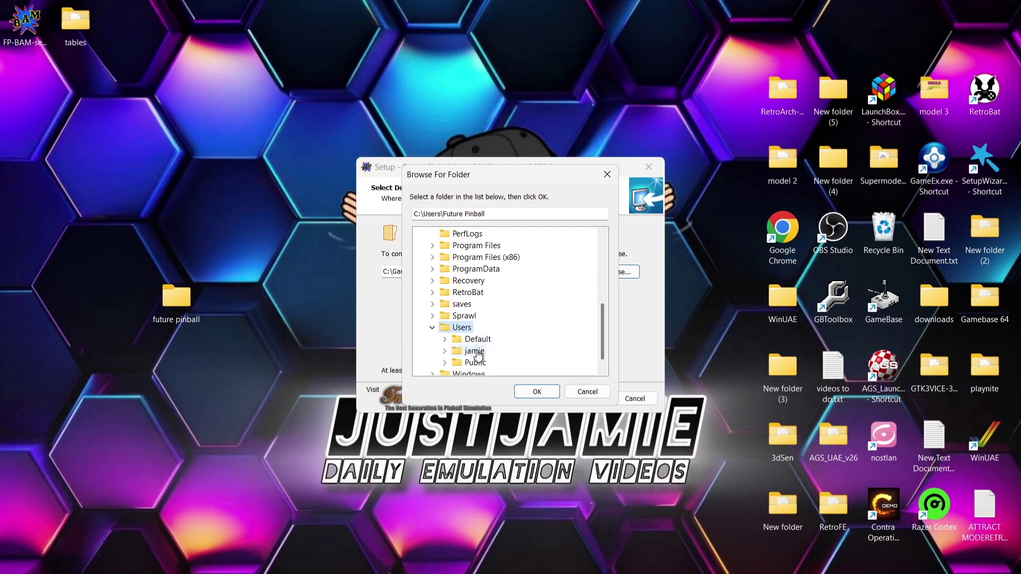
{"action": "left_click", "coordinate": [475, 353]}
{"action": "left_click", "coordinate": [445, 352]}
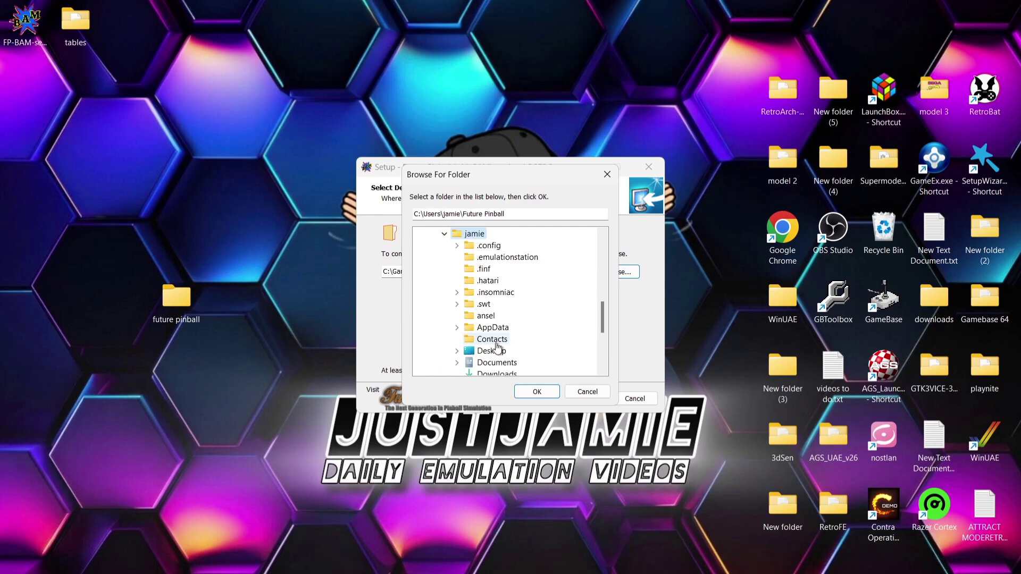
{"action": "left_click", "coordinate": [492, 351]}
{"action": "left_click", "coordinate": [457, 352]}
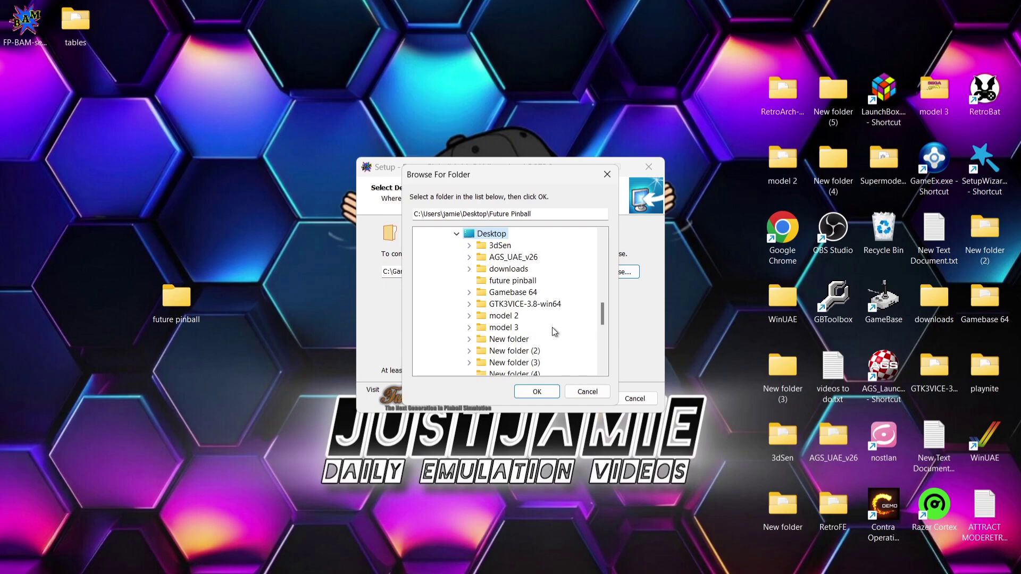
{"action": "left_click", "coordinate": [526, 282]}
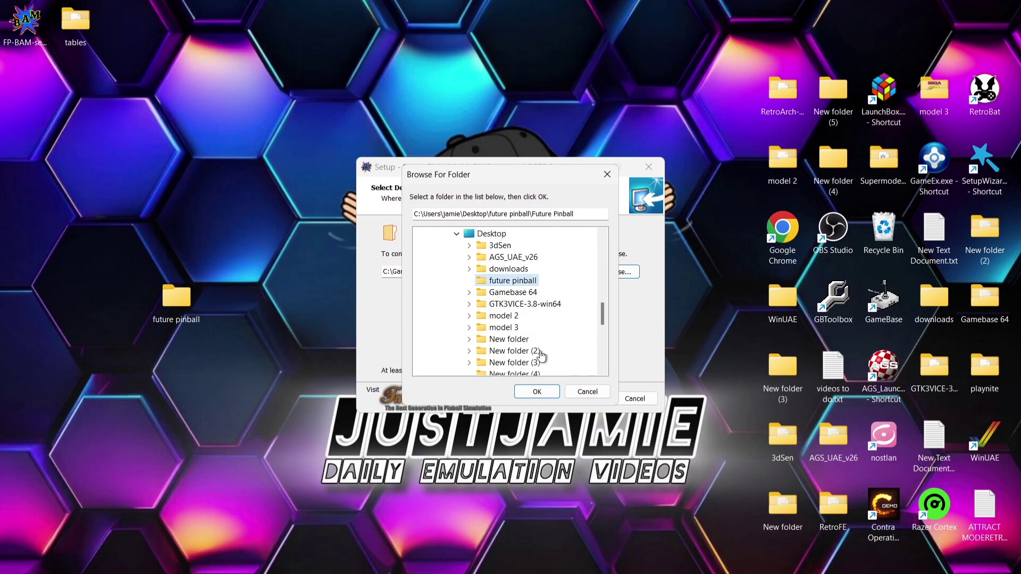
{"action": "left_click", "coordinate": [534, 393]}
{"action": "left_click", "coordinate": [581, 399]}
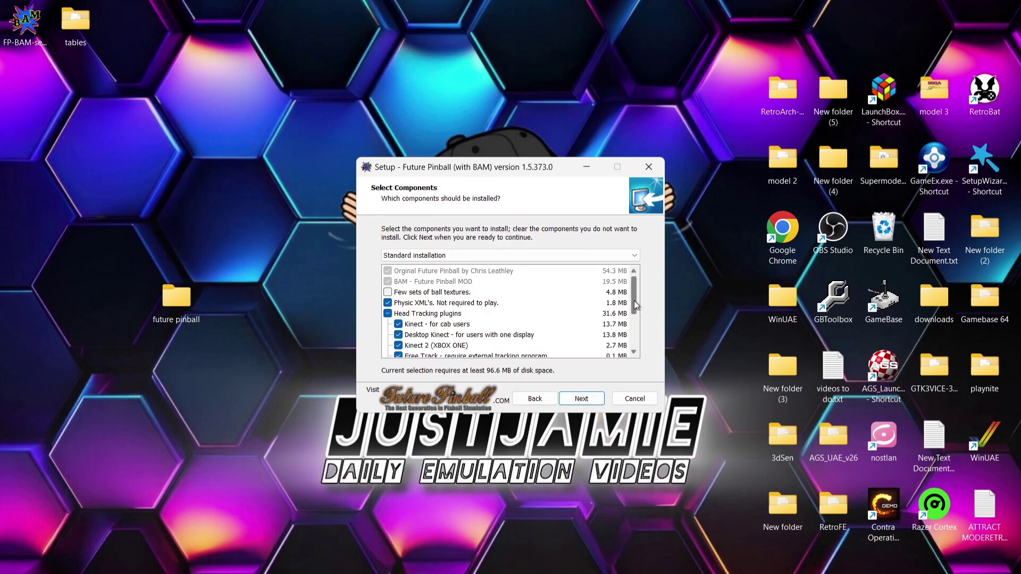
- Keep the Standard installation components and proceed to the Start Menu folder page
{"action": "left_click_drag", "start_coordinate": [637, 306], "coordinate": [640, 337]}
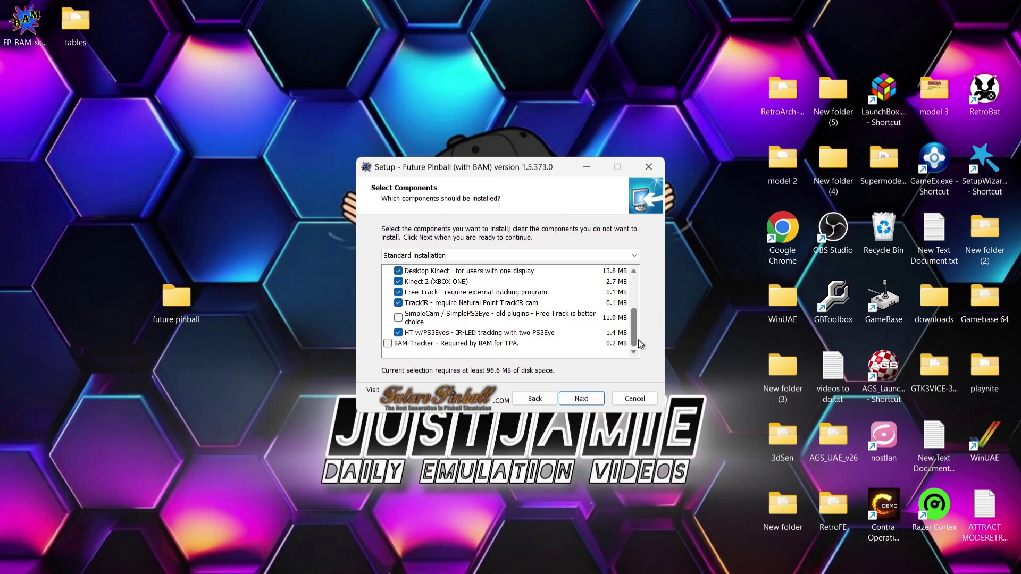
{"action": "left_click", "coordinate": [579, 402]}
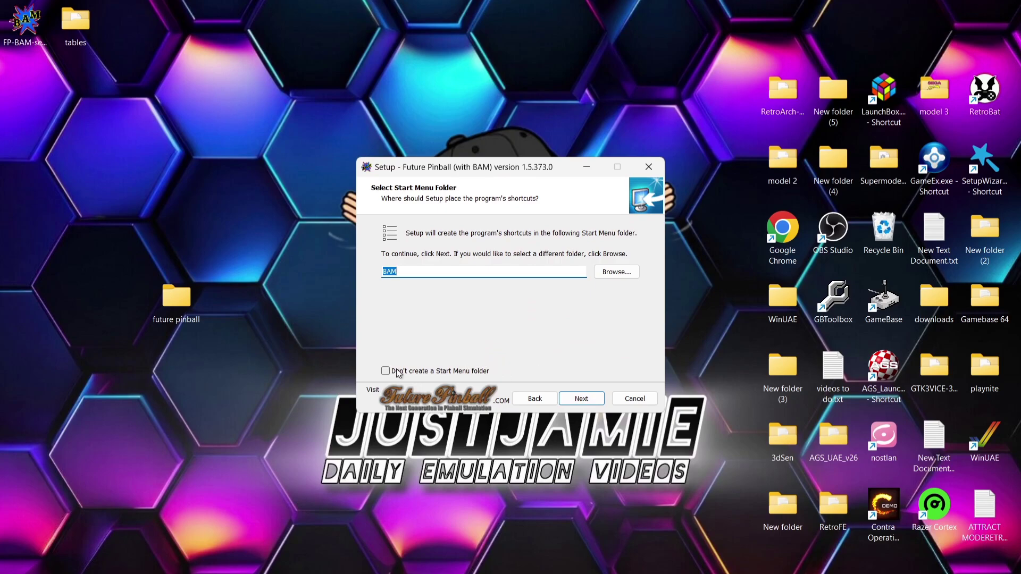
- Install with the BAM Start Menu folder and a desktop shortcut, finishing without launching BAM
{"action": "left_click", "coordinate": [582, 398]}
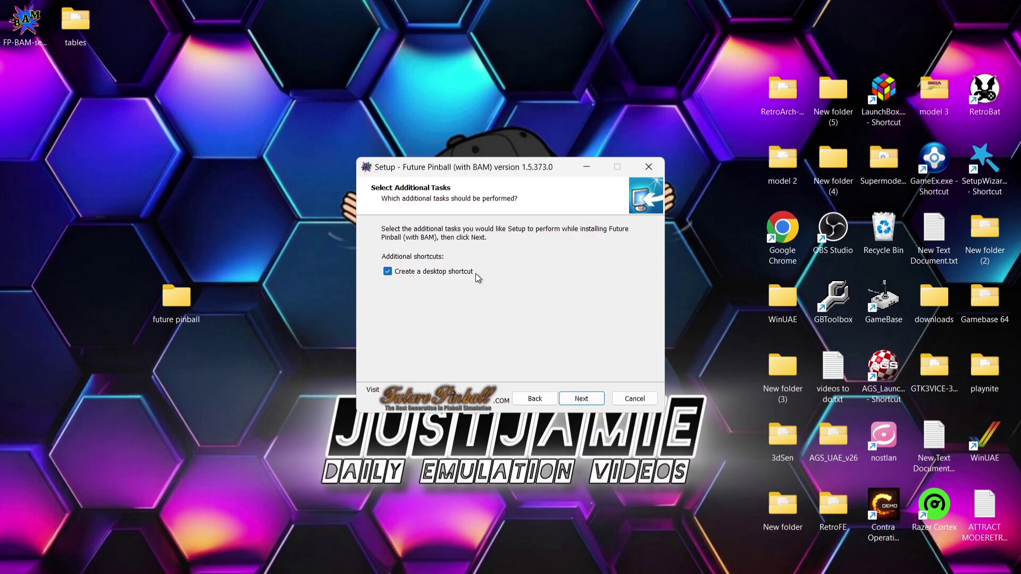
{"action": "left_click", "coordinate": [591, 401]}
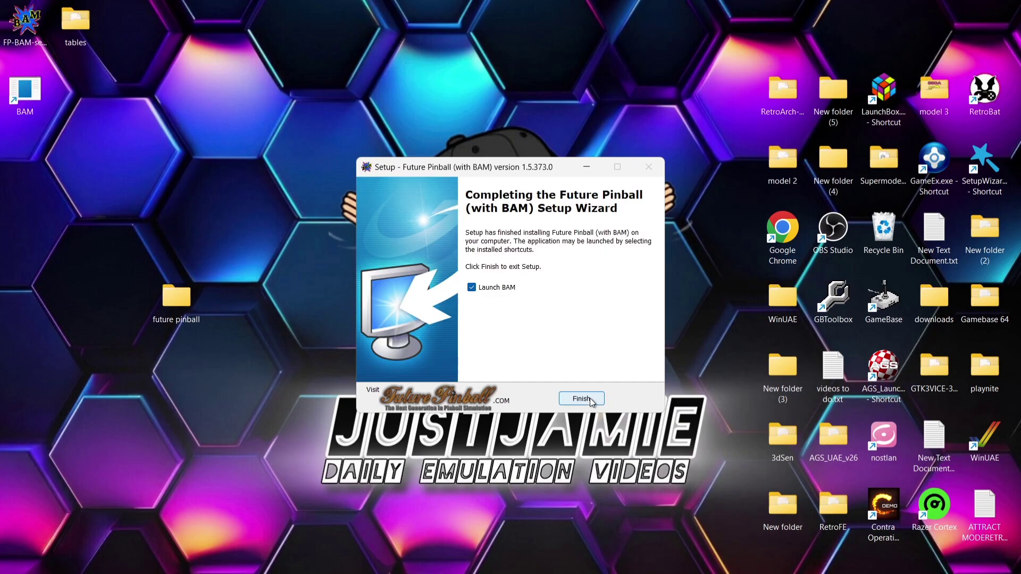
{"action": "left_click", "coordinate": [501, 288]}
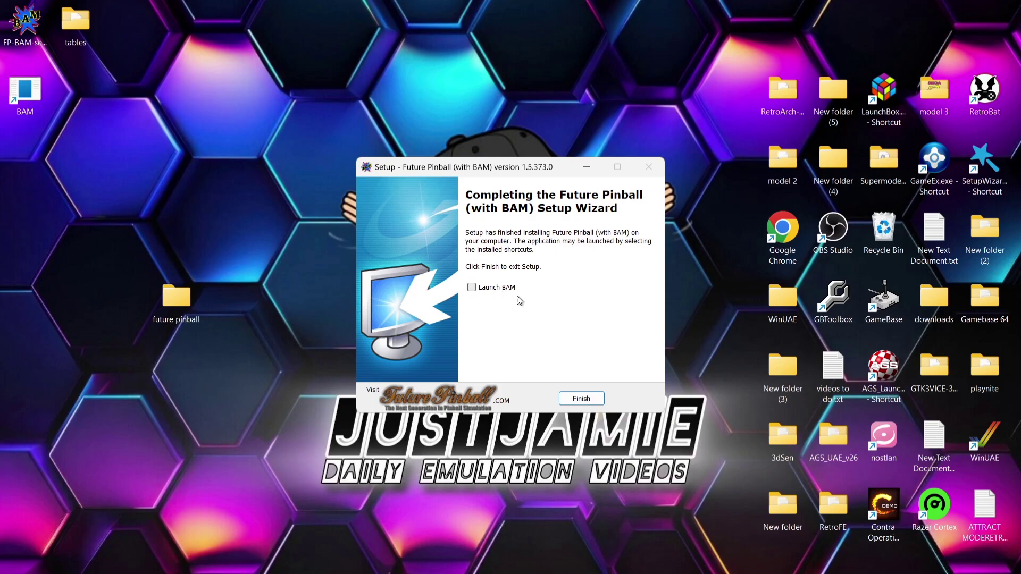
{"action": "left_click", "coordinate": [579, 400]}
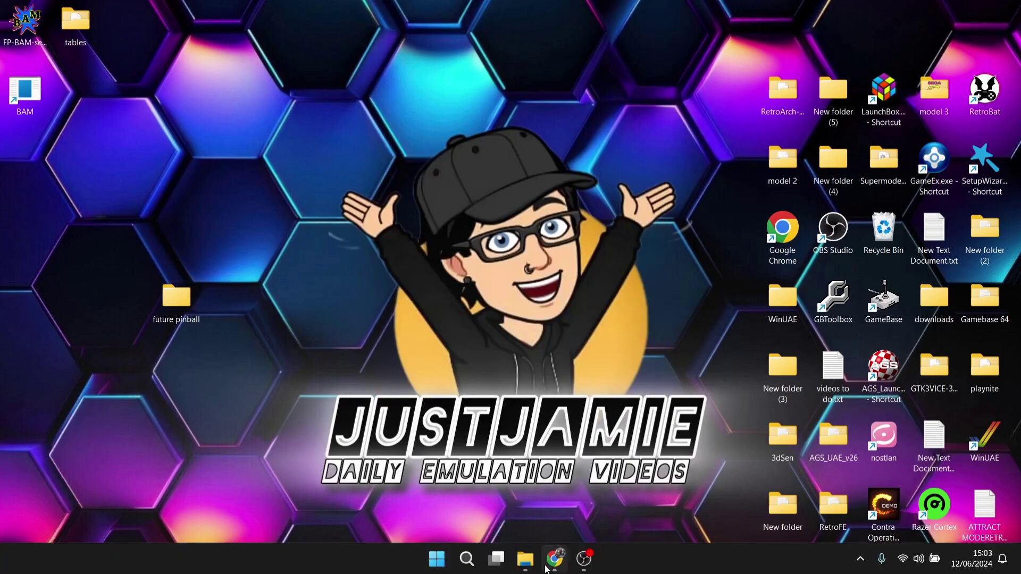
{"action": "left_click", "coordinate": [554, 558]}
{"action": "left_click", "coordinate": [297, 16]}
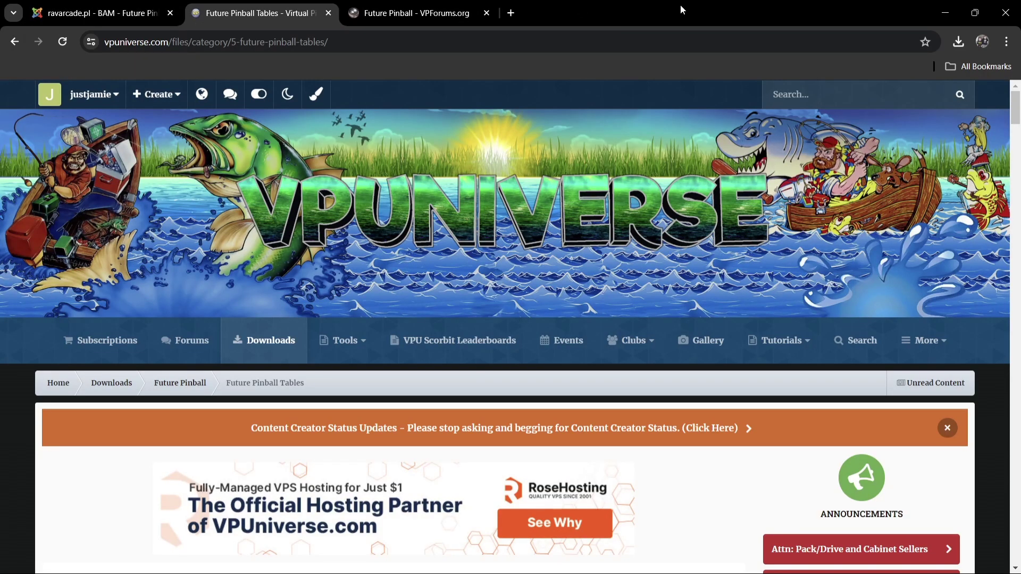
{"action": "left_click", "coordinate": [435, 10]}
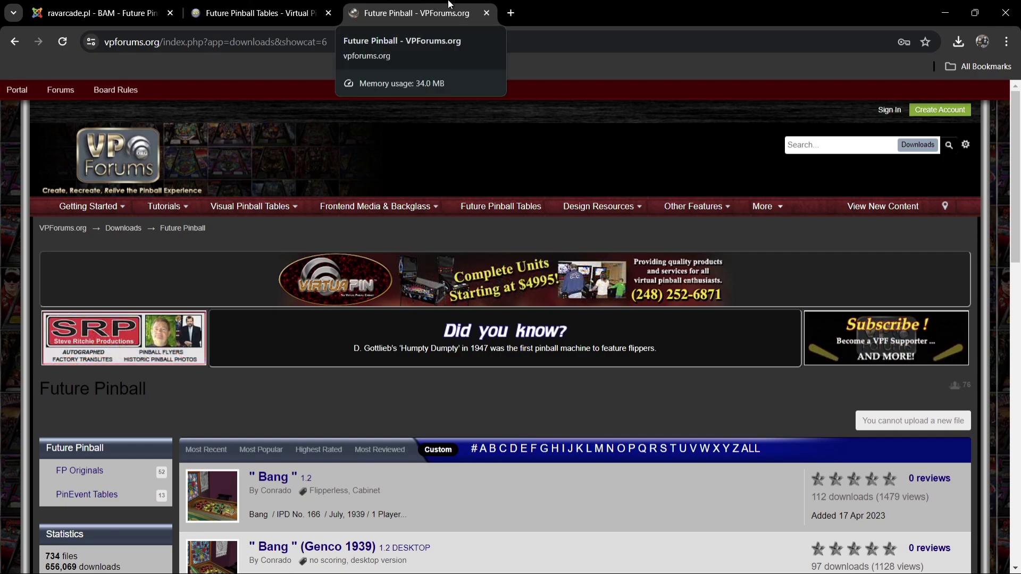
{"action": "left_click", "coordinate": [946, 12]}
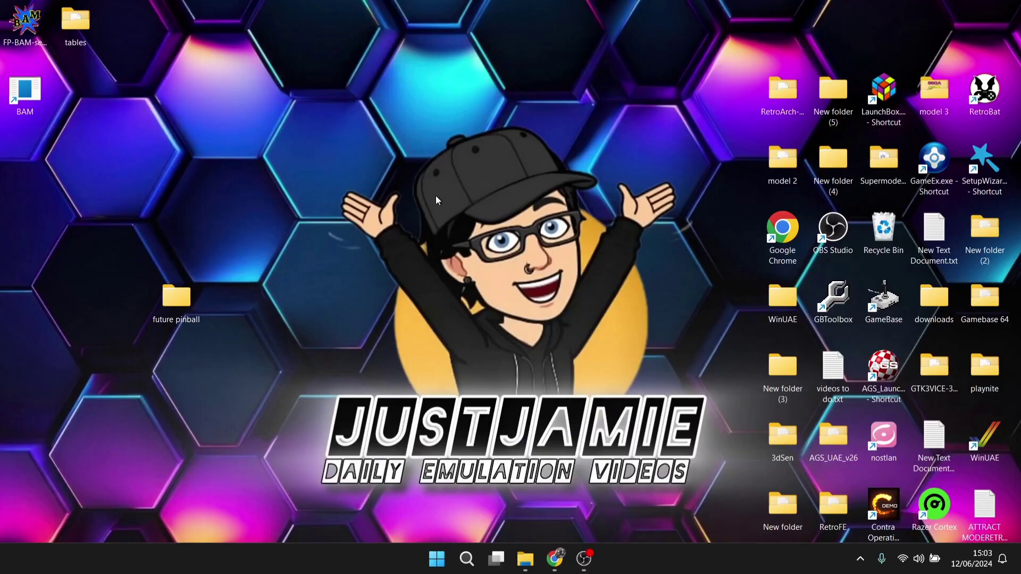
- Open the desktop tables folder and its nightmare on elm street subfolder, widening the name column
{"action": "double_click", "coordinate": [76, 21]}
{"action": "left_click_drag", "start_coordinate": [352, 6], "coordinate": [790, 38]}
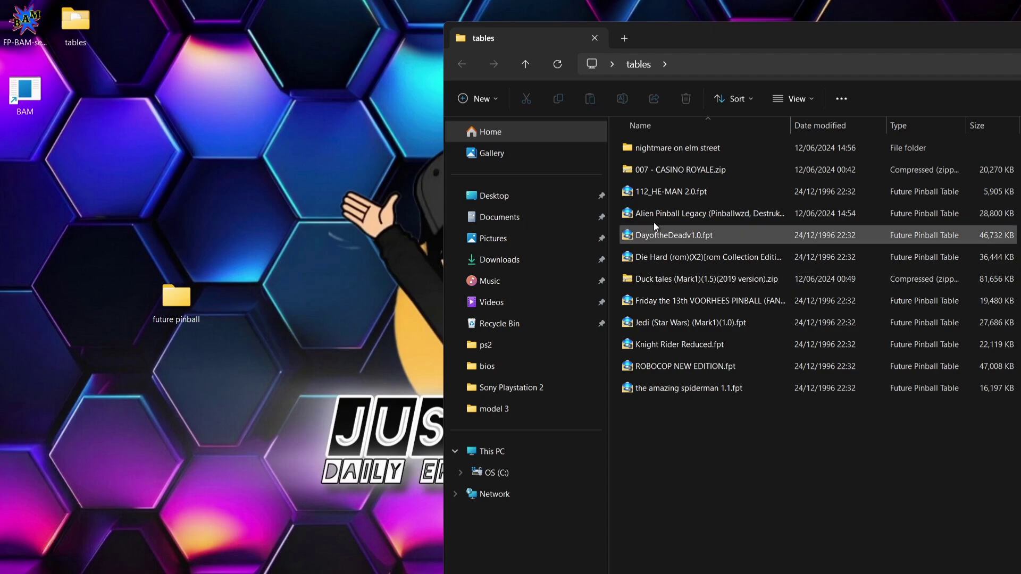
{"action": "mouse_move", "coordinate": [651, 146]}
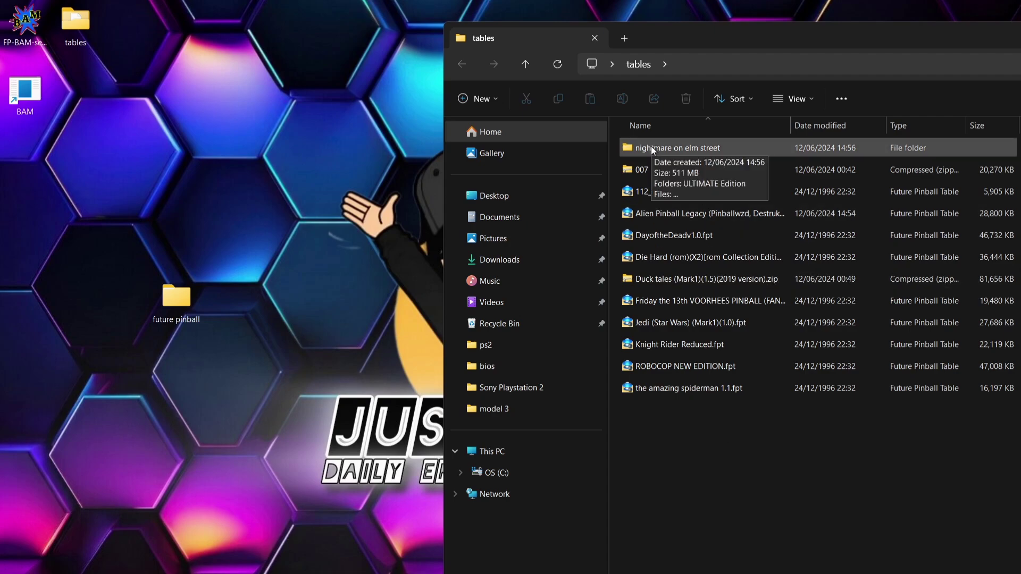
{"action": "double_click", "coordinate": [651, 147]}
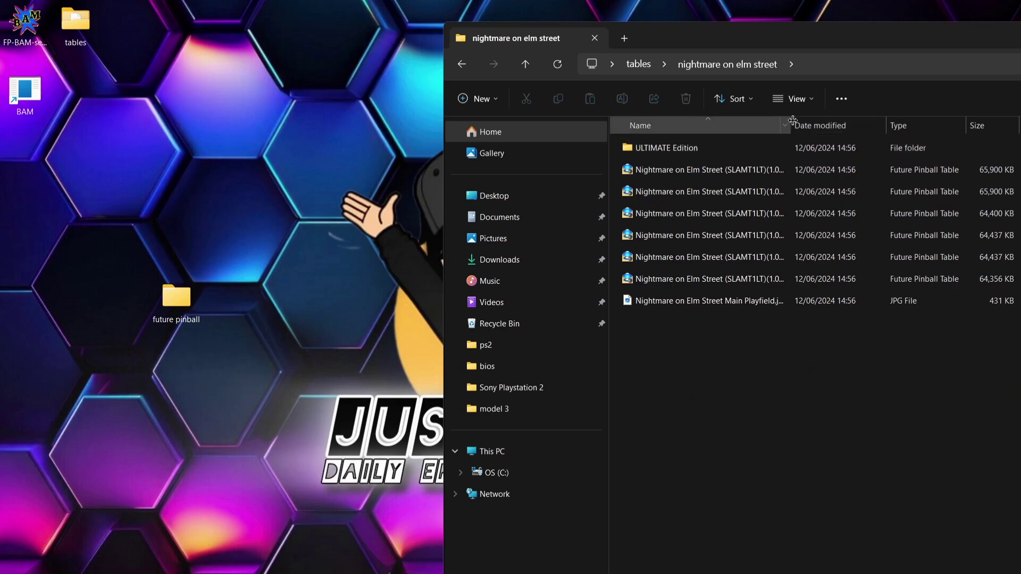
{"action": "left_click_drag", "start_coordinate": [796, 122], "coordinate": [964, 123]}
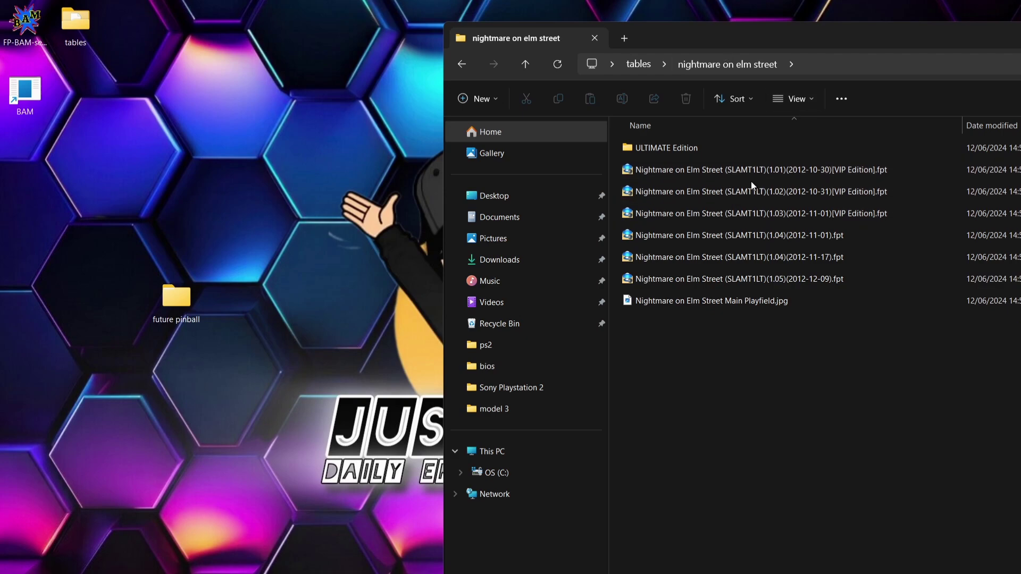
- Move the second ULTIMATE Edition Nightmare on Elm Street (1.02) table file onto the desktop
{"action": "left_click", "coordinate": [835, 287]}
{"action": "double_click", "coordinate": [658, 153]}
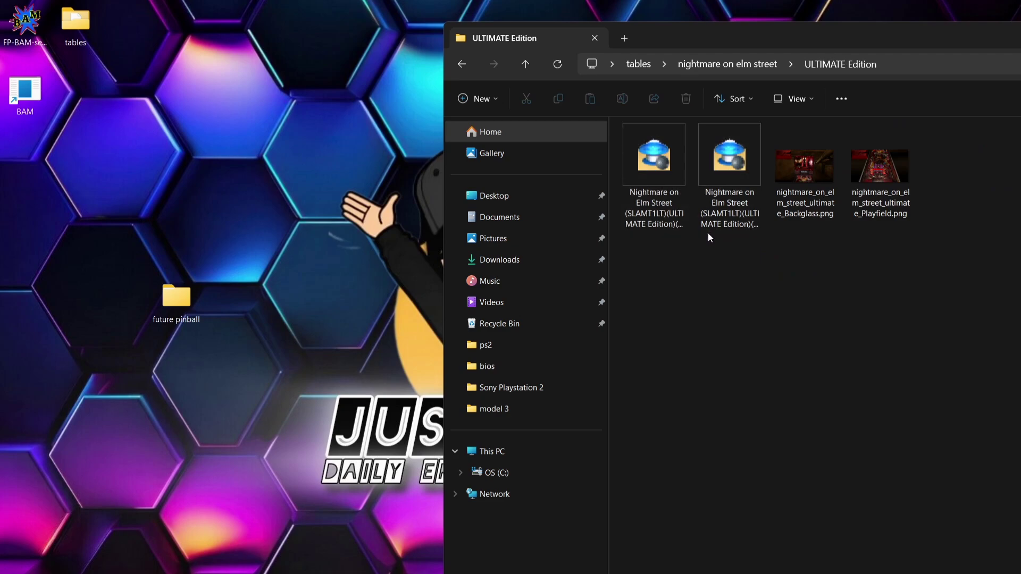
{"action": "left_click", "coordinate": [738, 180]}
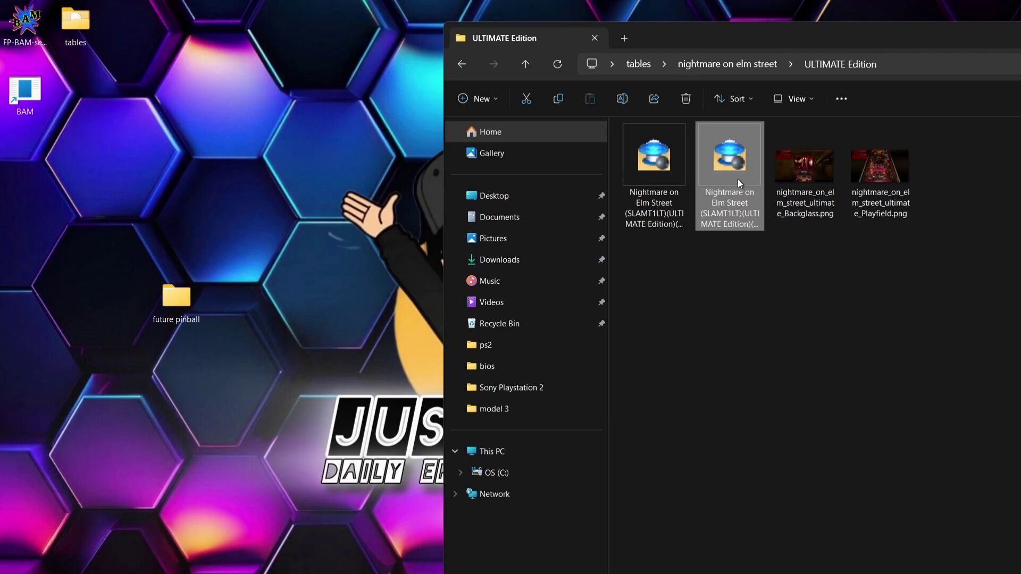
{"action": "left_click_drag", "start_coordinate": [739, 180], "coordinate": [263, 131]}
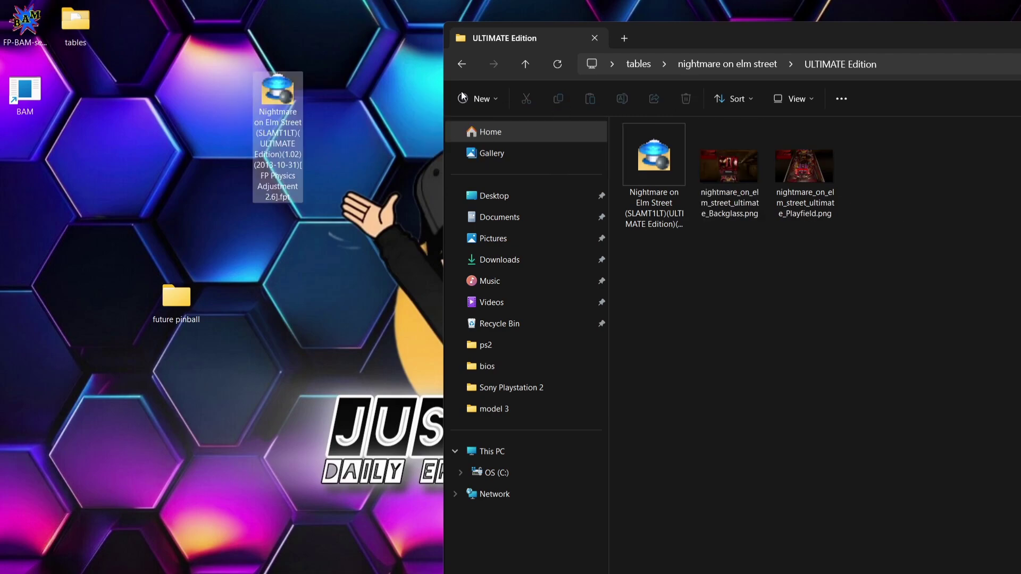
- Open future pinball > Future Pinball > Tables and position the window beside the desktop
{"action": "double_click", "coordinate": [158, 307]}
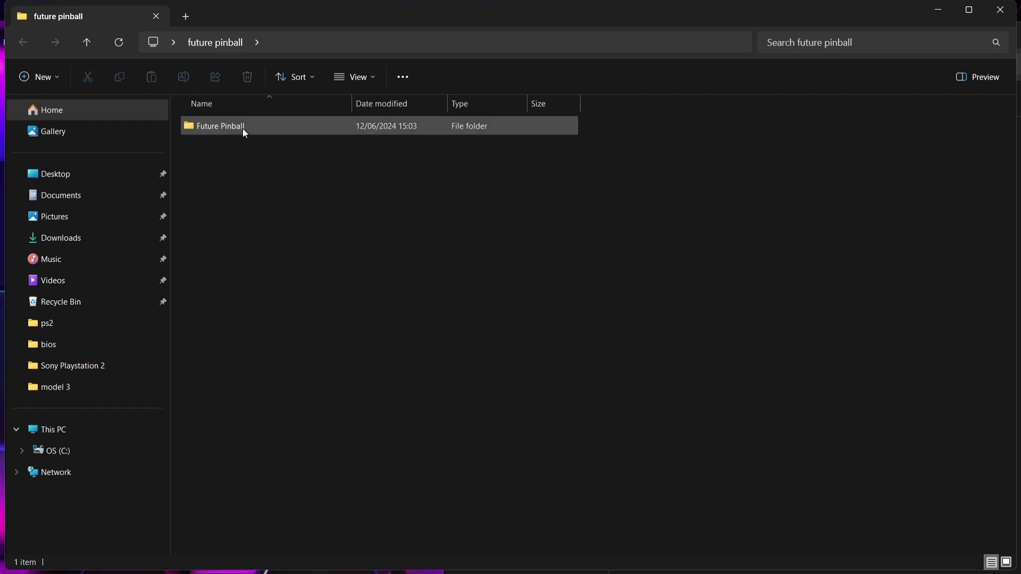
{"action": "double_click", "coordinate": [243, 129]}
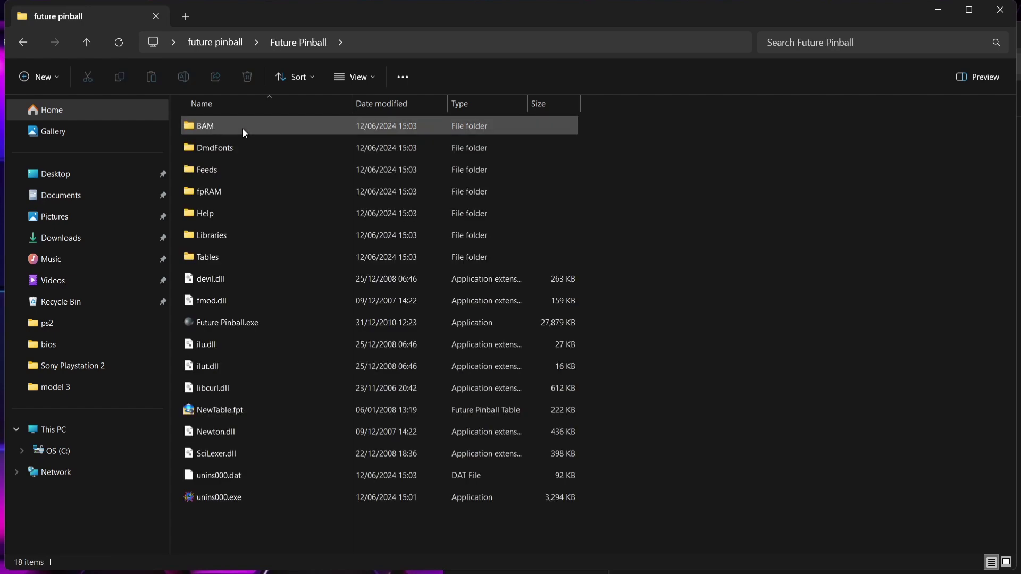
{"action": "double_click", "coordinate": [236, 257]}
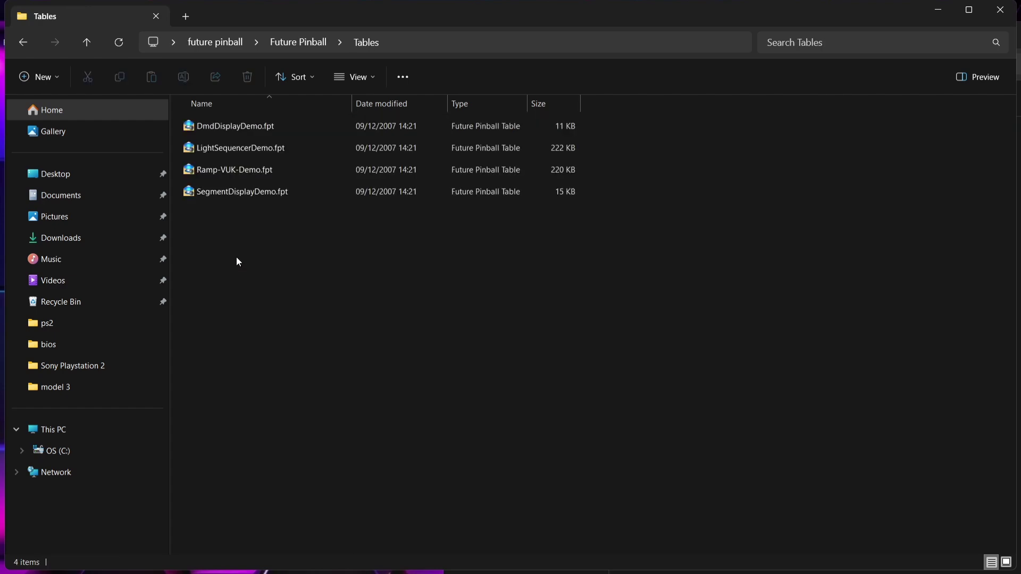
{"action": "left_click_drag", "start_coordinate": [315, 15], "coordinate": [905, 56]}
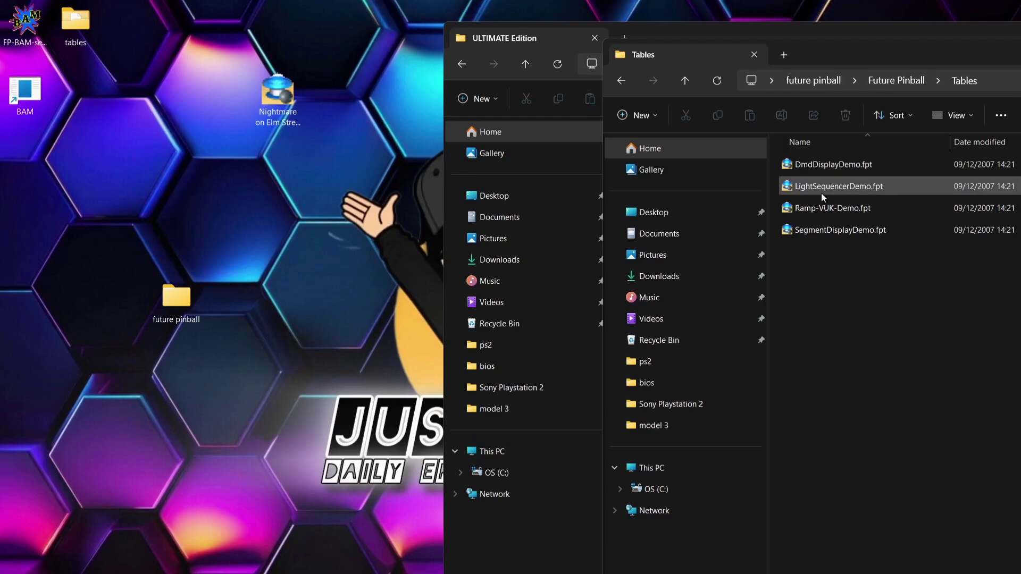